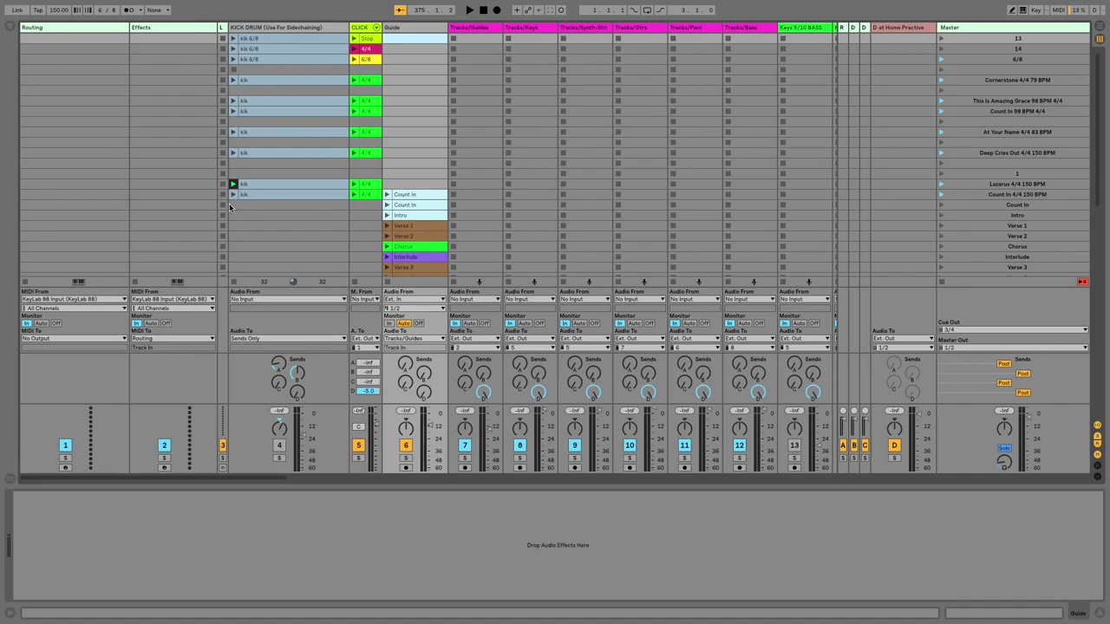
Open Preferences on the Audio page, showing the CoreAudio driver at 48000 sample rate.
scroll(463, 205, "right", 15)
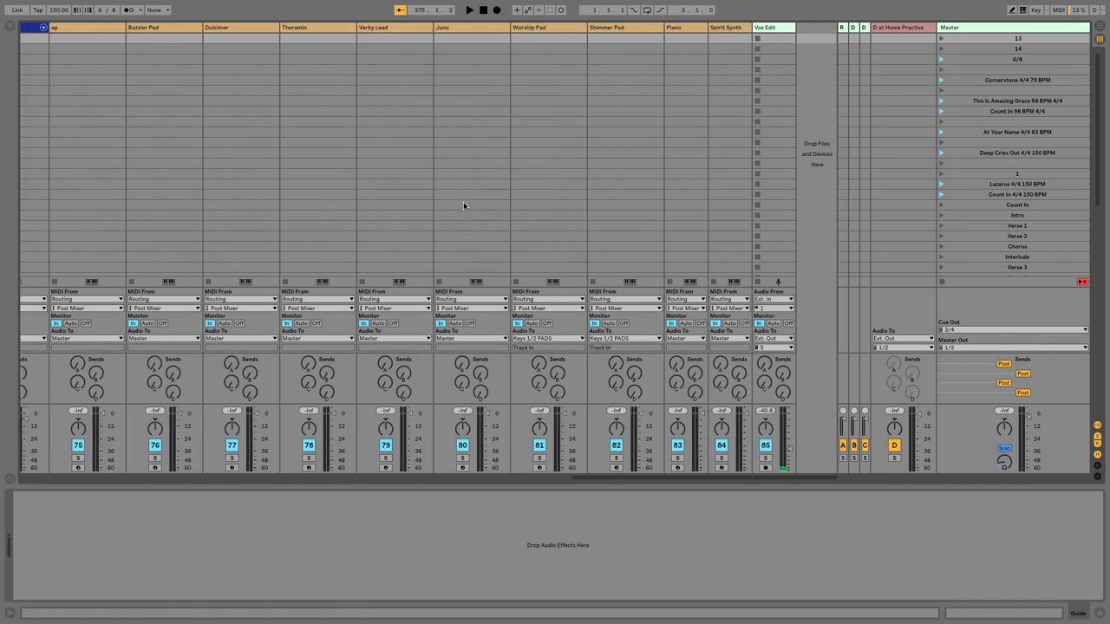
scroll(463, 205, "left", 15)
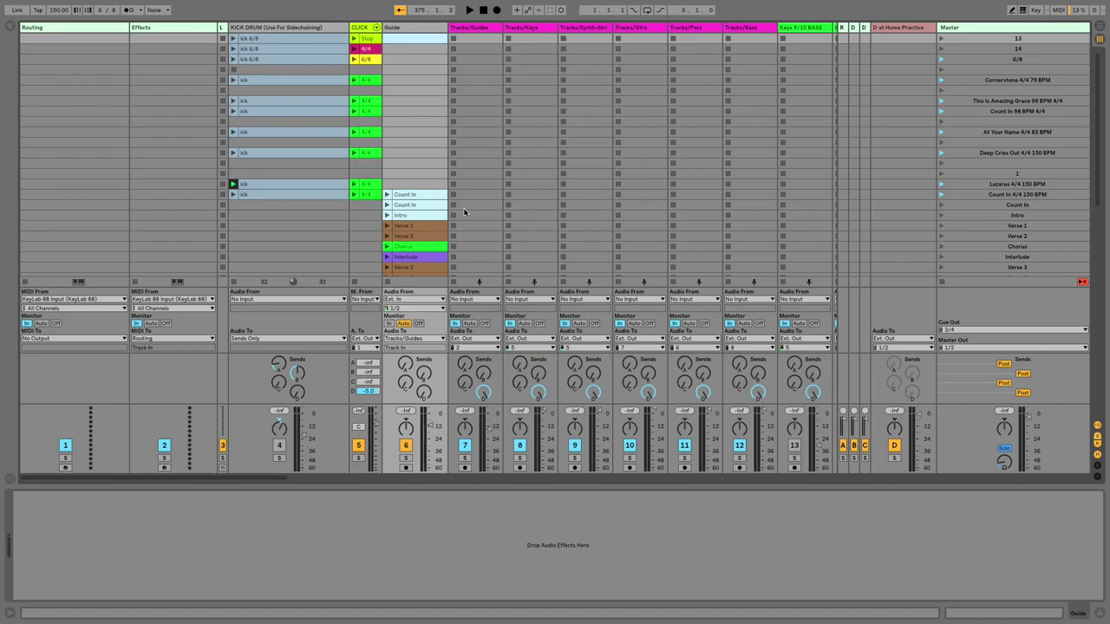
scroll(464, 212, "down", 10)
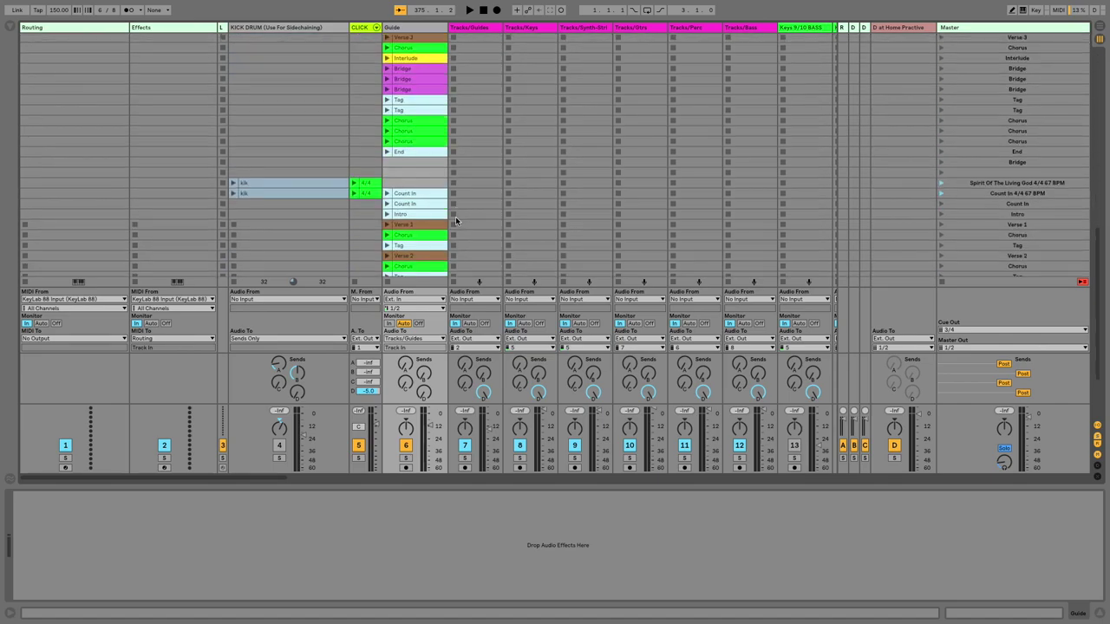
scroll(455, 216, "down", 3)
scroll(455, 216, "right", 10)
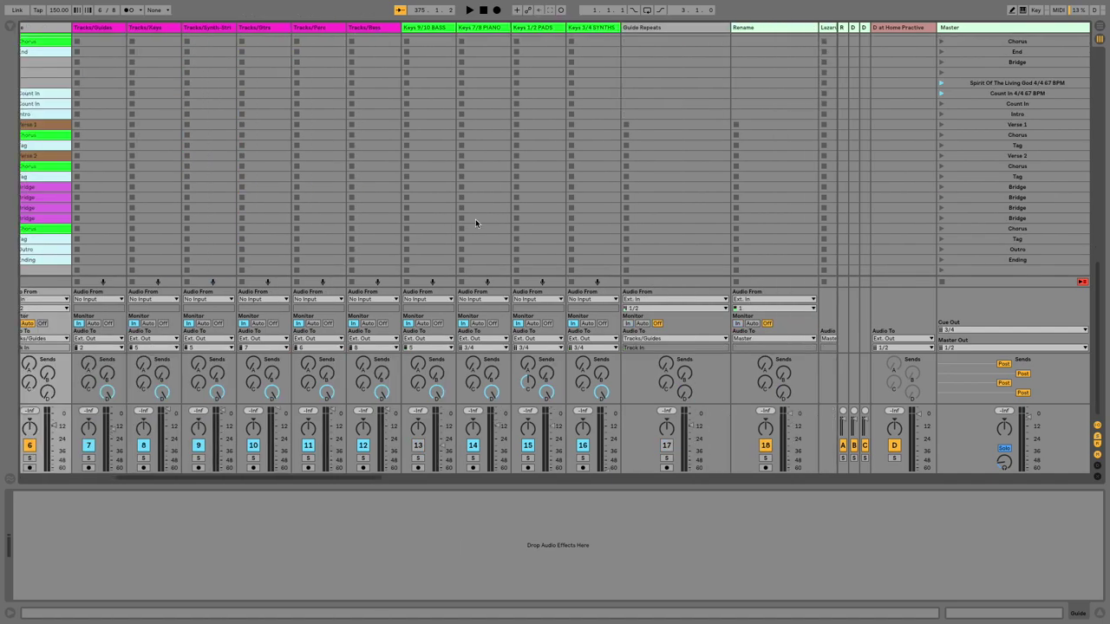
scroll(308, 205, "up", 10)
scroll(312, 208, "left", 10)
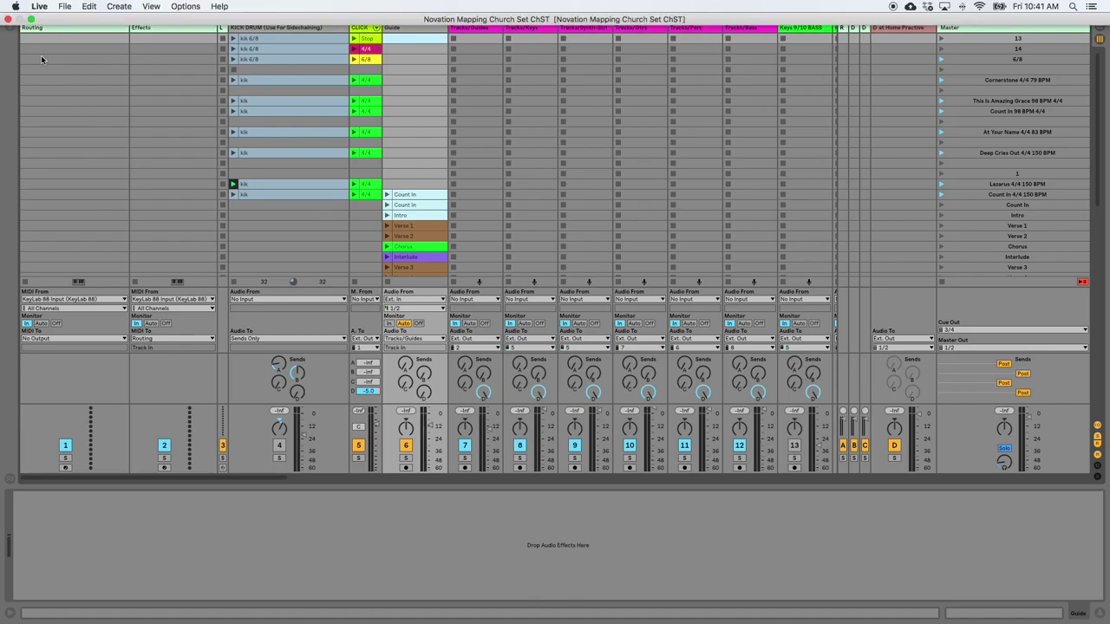
key("super+comma")
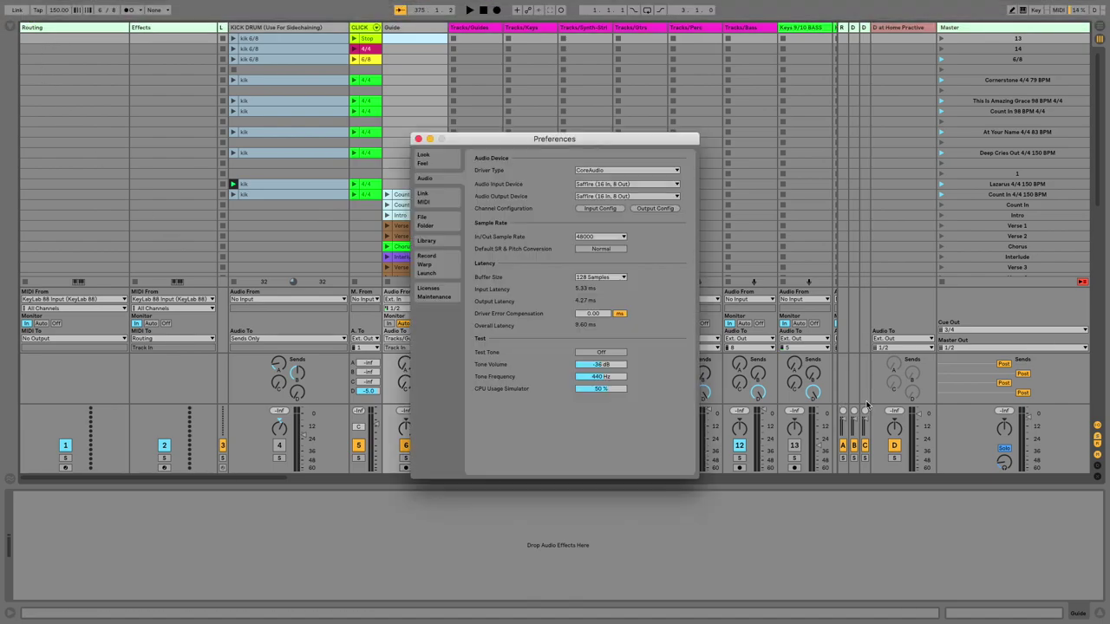
Review the Buffer Size choices and keep the buffer at 128 Samples.
left_click(615, 278)
left_click(621, 283)
left_click(602, 278)
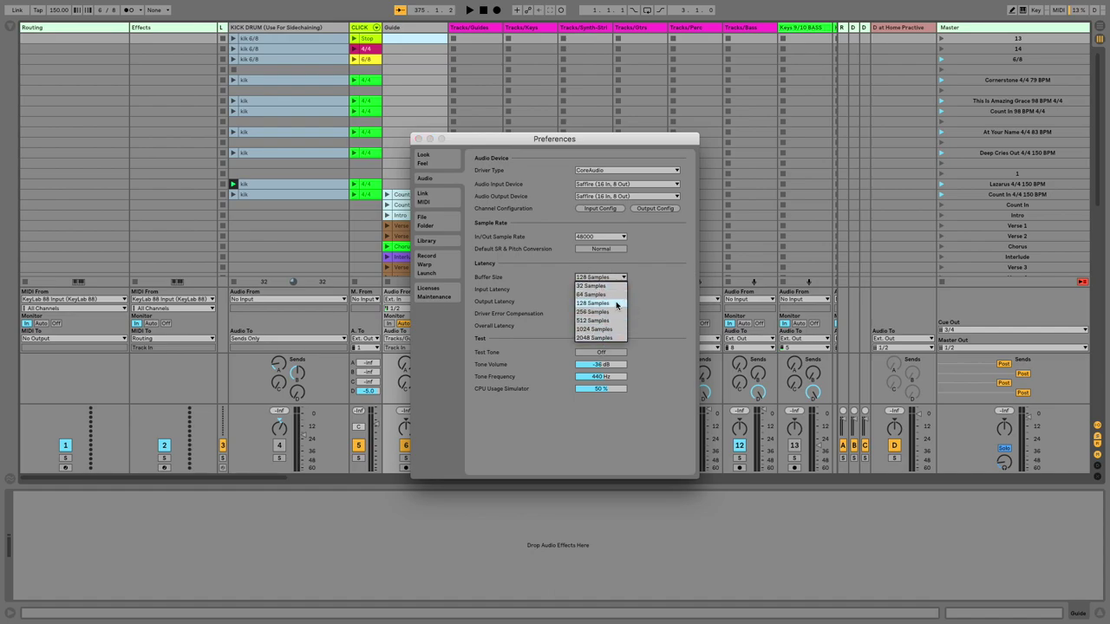
left_click(616, 303)
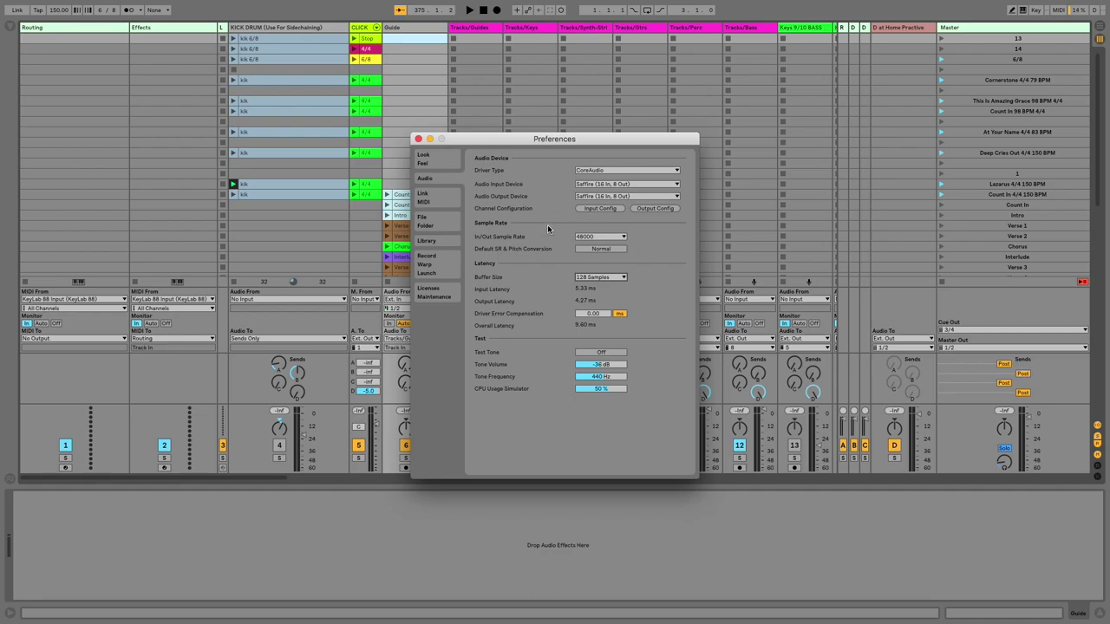
left_click(623, 236)
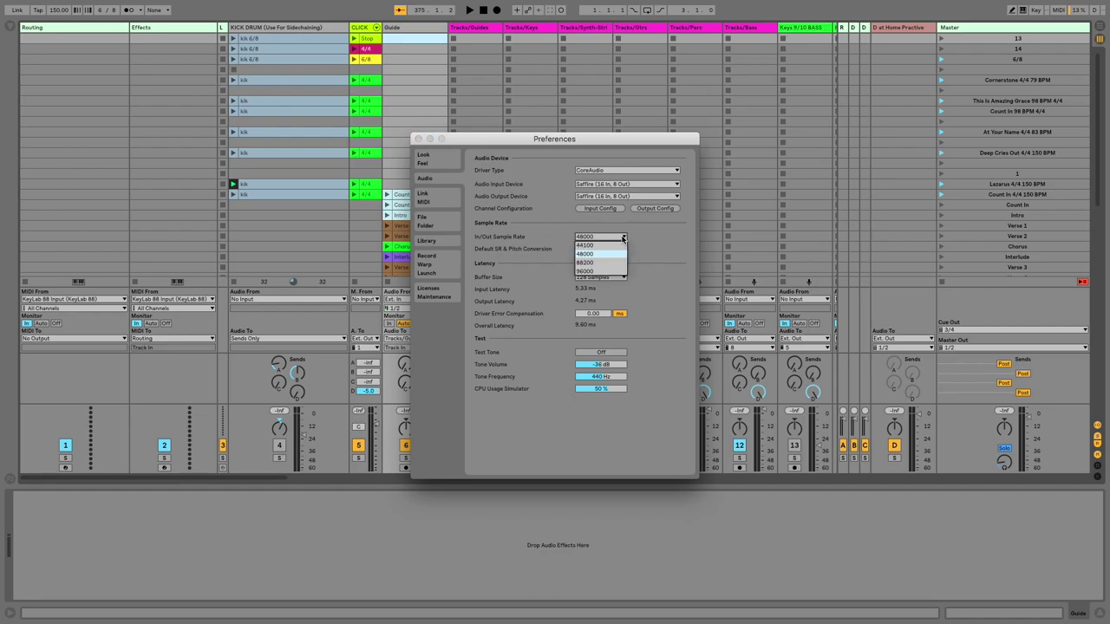
left_click(650, 238)
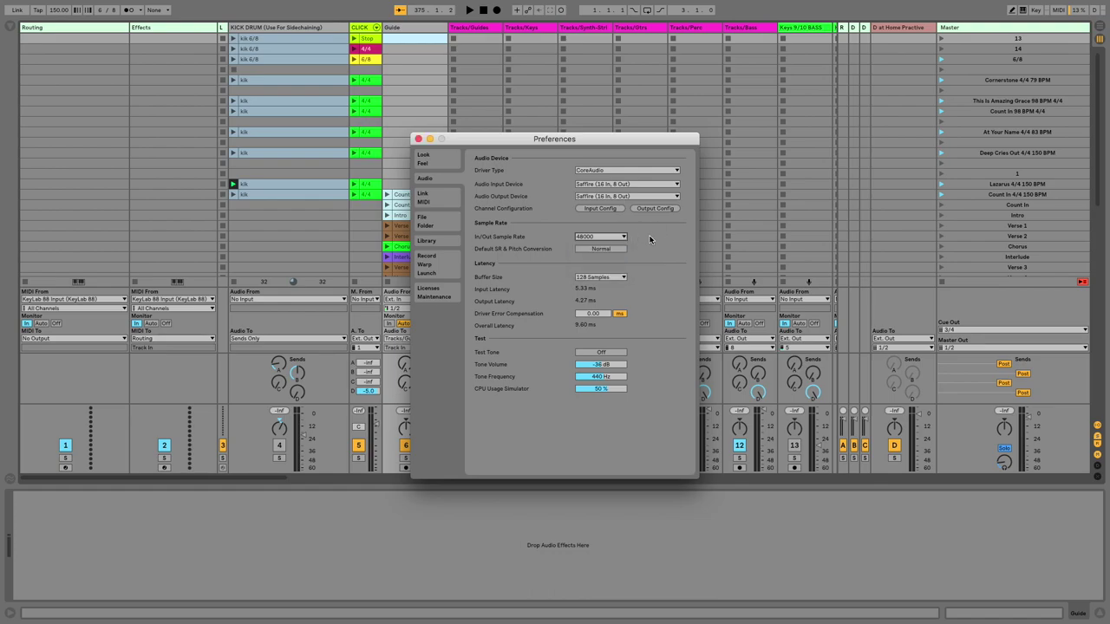
left_click(613, 236)
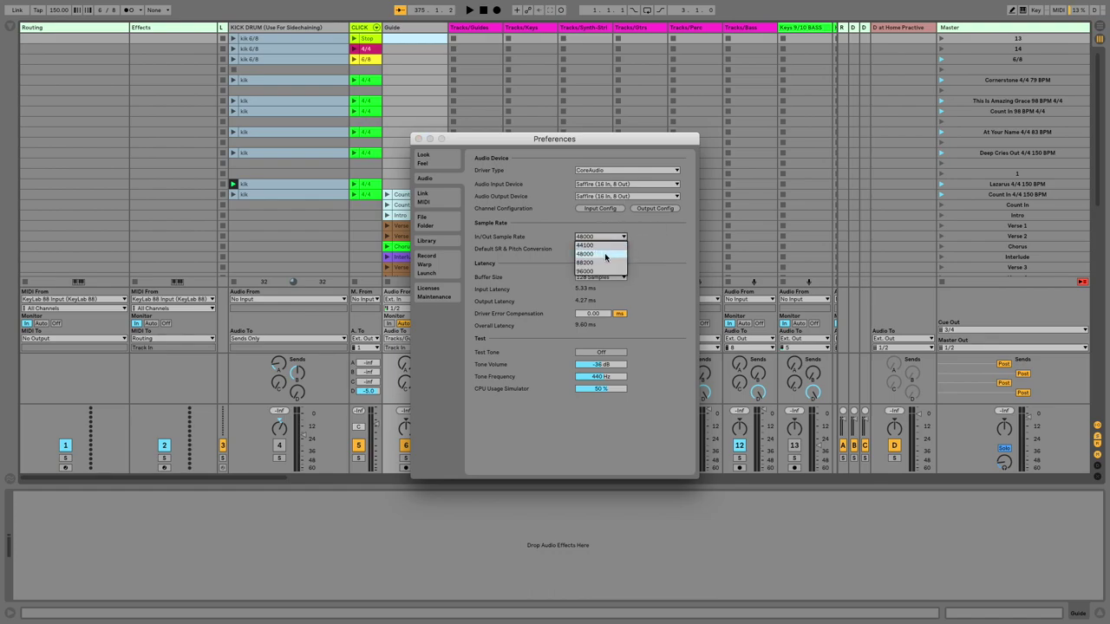
left_click(600, 253)
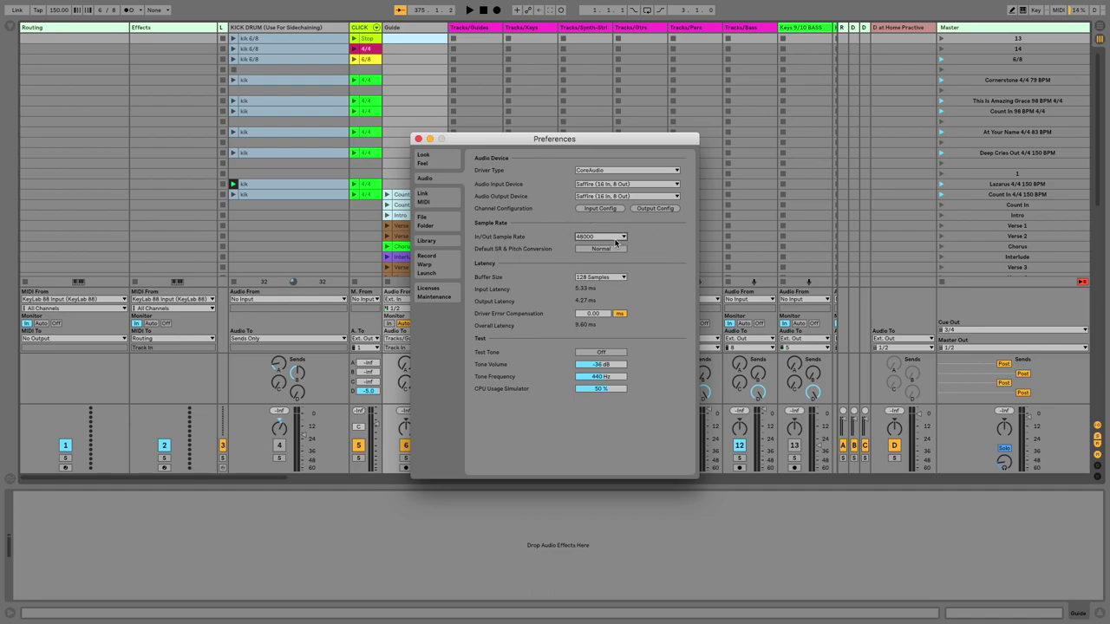
left_click(621, 237)
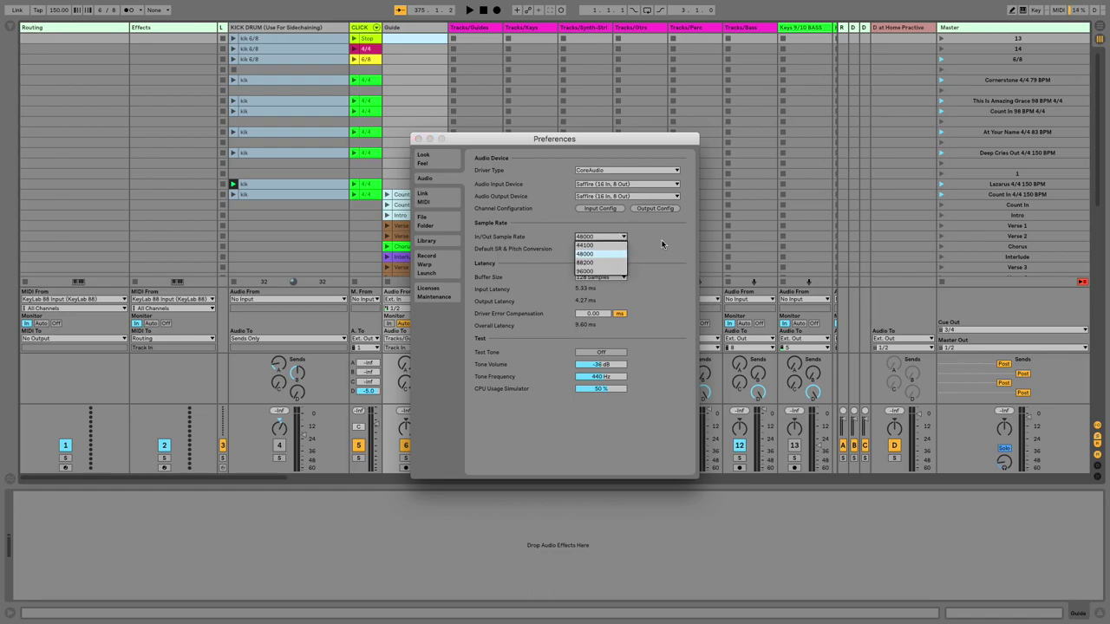
left_click(661, 244)
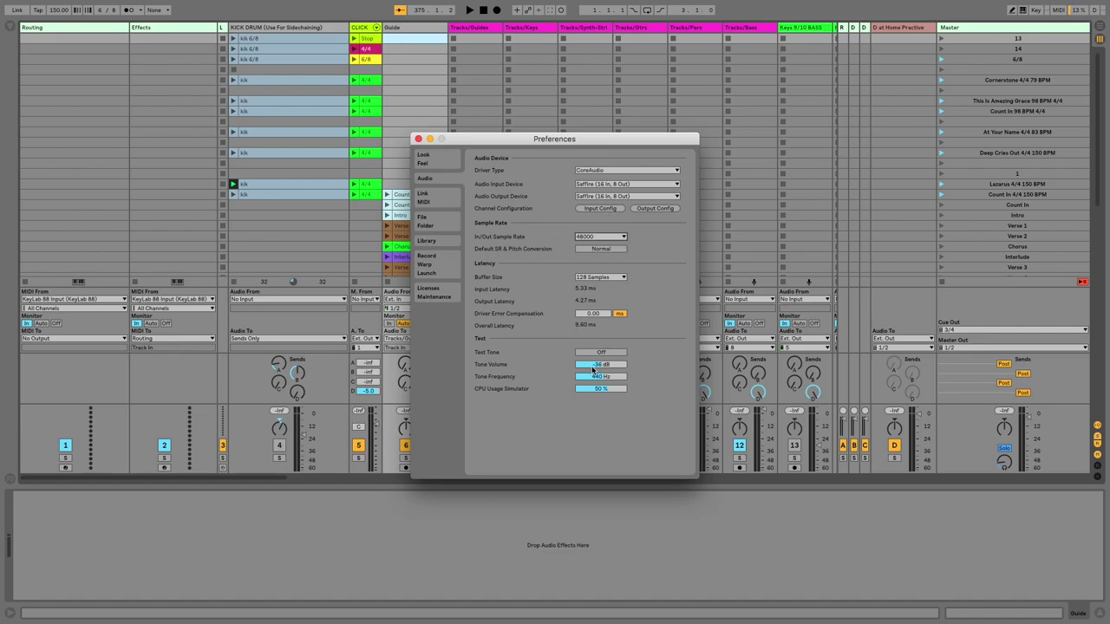
Show the Library preferences: Collect Files on Export set to Always, User Library on /Volumes/Samples/Live.
left_click(453, 243)
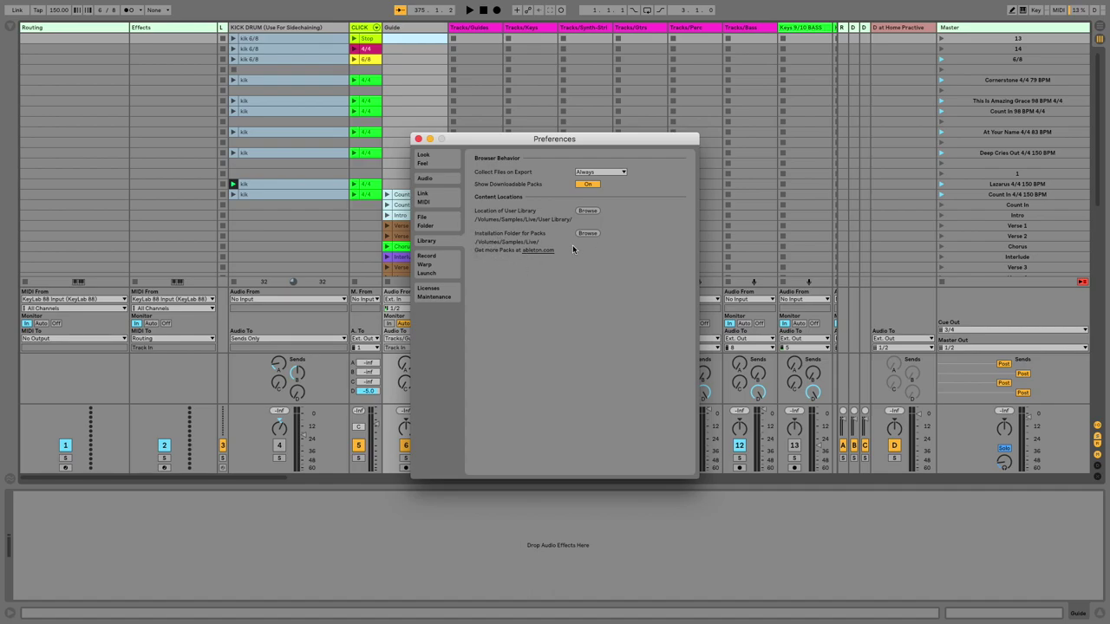
Close Preferences and select the Tracks/Guides and Tracks/Keys tracks.
left_click(417, 138)
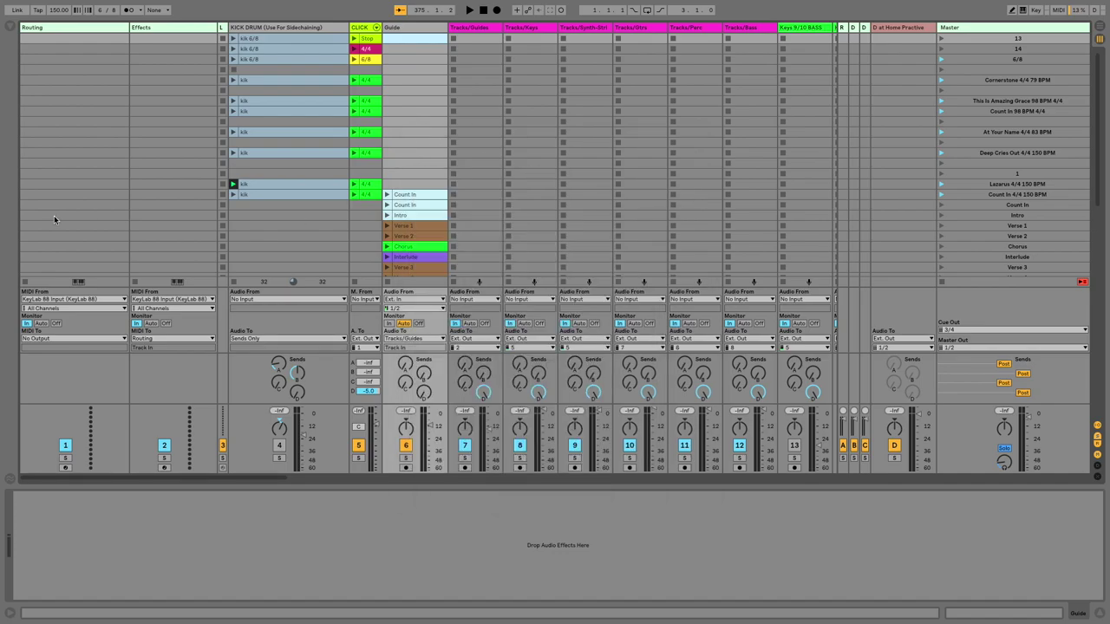
scroll(54, 215, "right", 2)
scroll(509, 94, "left", 2)
left_click(480, 28)
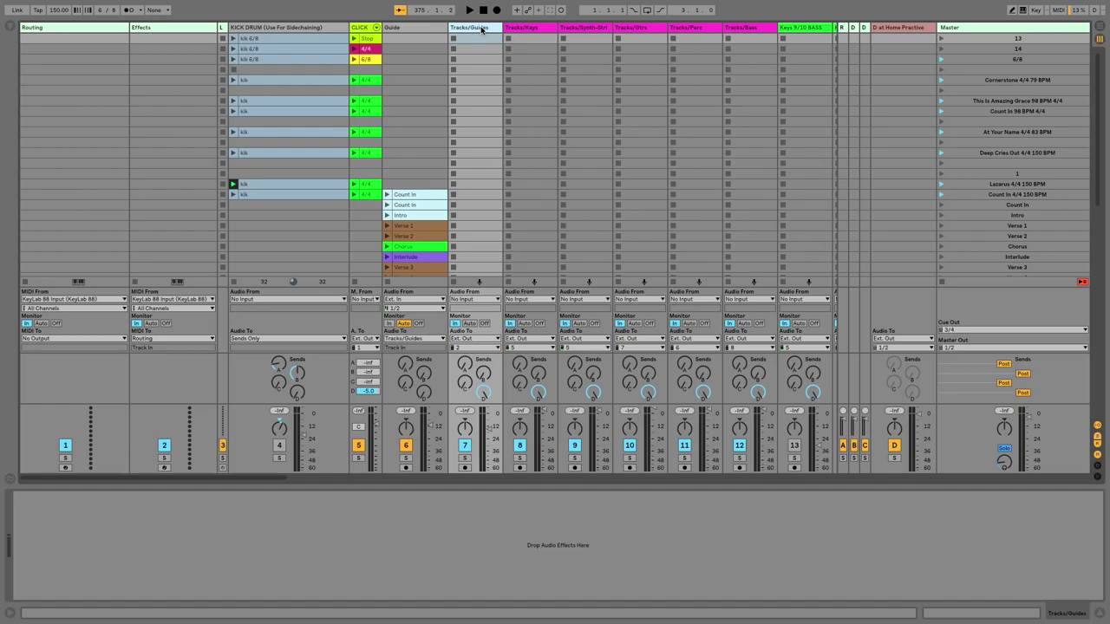
left_click(530, 35)
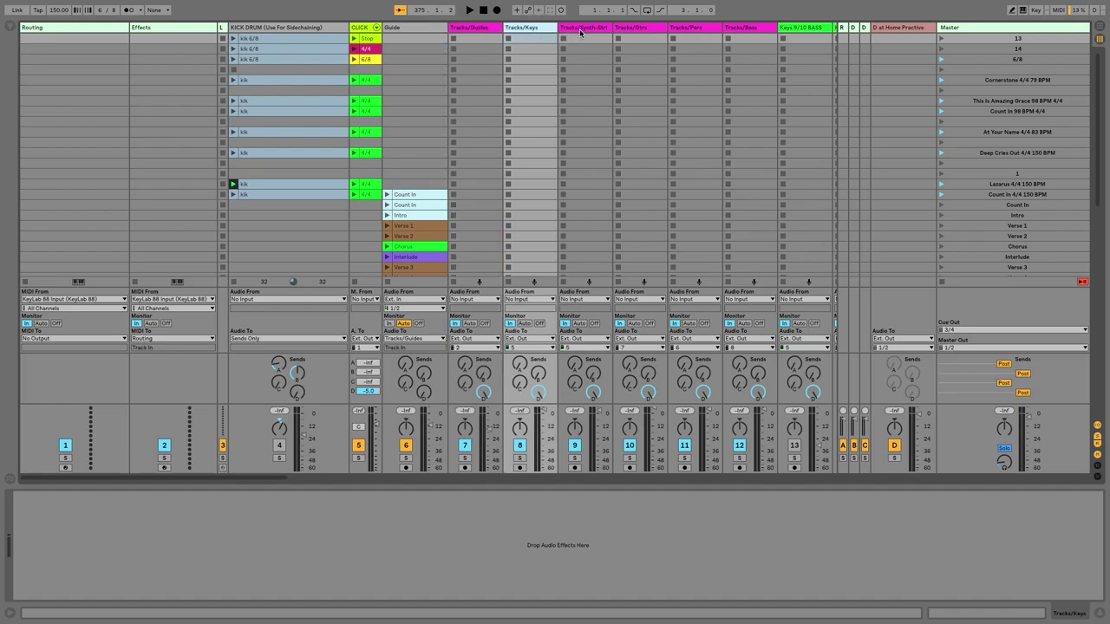
Show the Piano track's devices: Grandeur Piano rack, Kontakt 5 and Piano EQ.
scroll(589, 66, "right", 15)
scroll(339, 136, "left", 5)
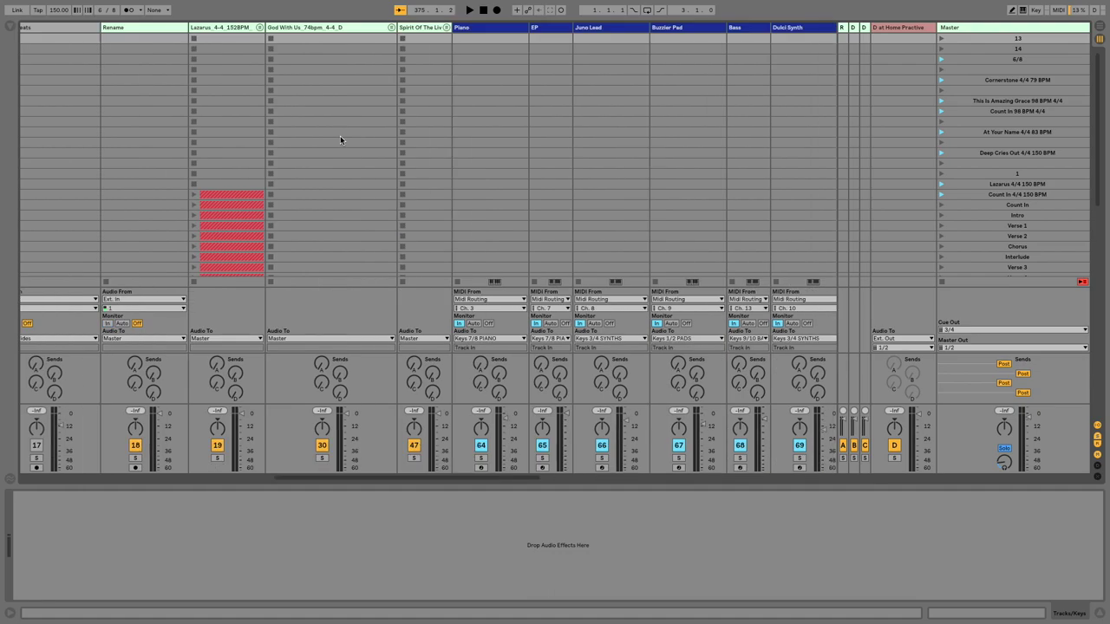
scroll(364, 136, "right", 5)
scroll(339, 137, "left", 15)
scroll(339, 136, "right", 10)
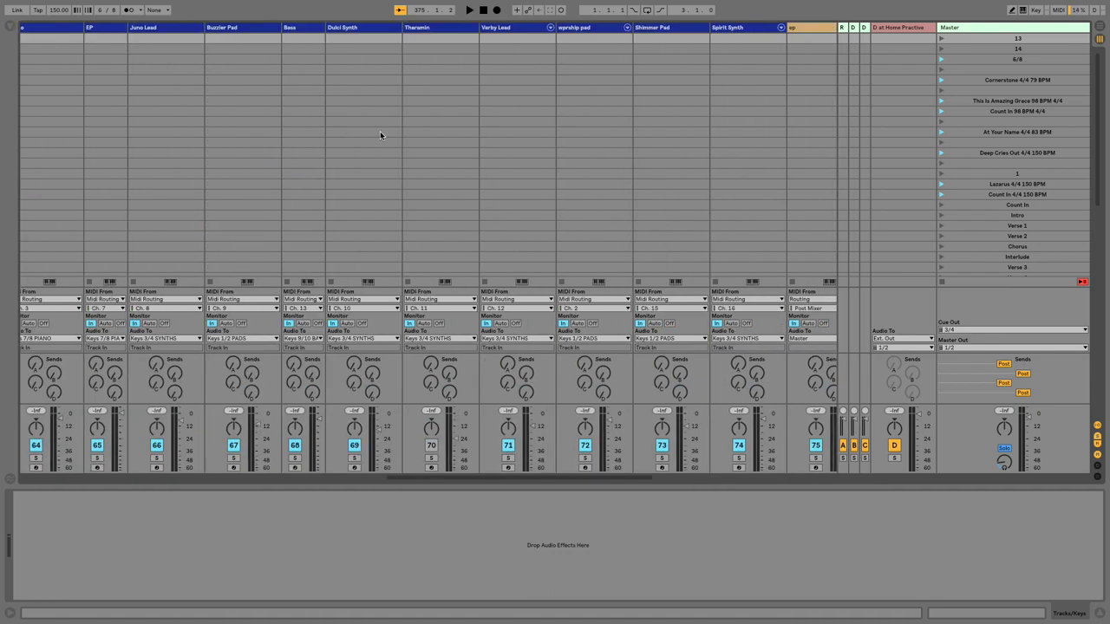
scroll(380, 131, "left", 5)
left_click(471, 35)
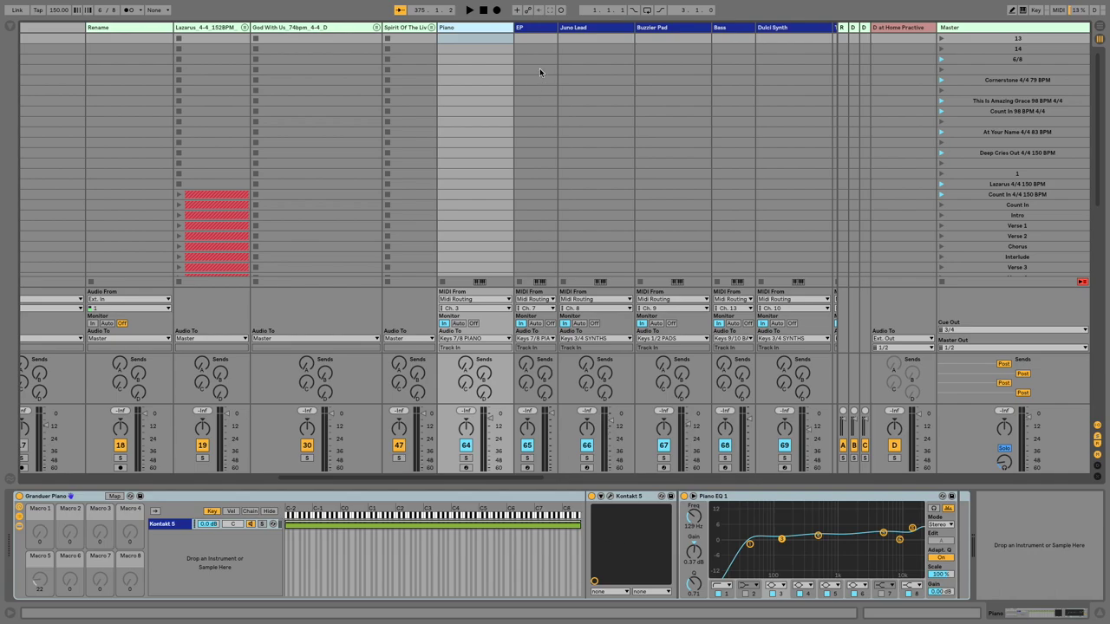
left_click(530, 29)
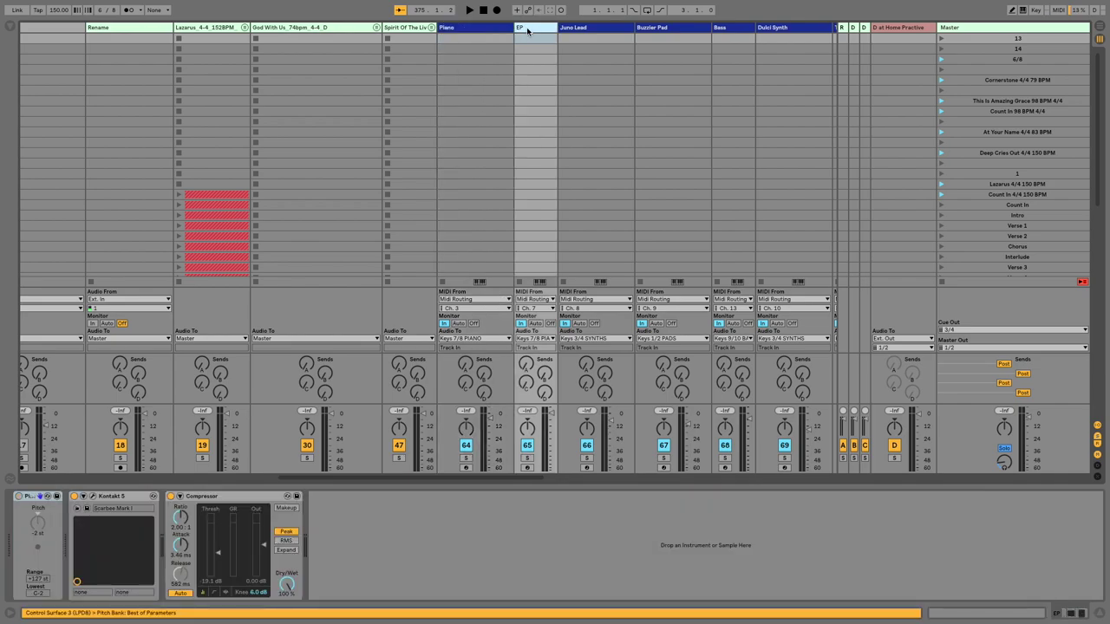
left_click(492, 31)
left_click(532, 30)
left_click(488, 33)
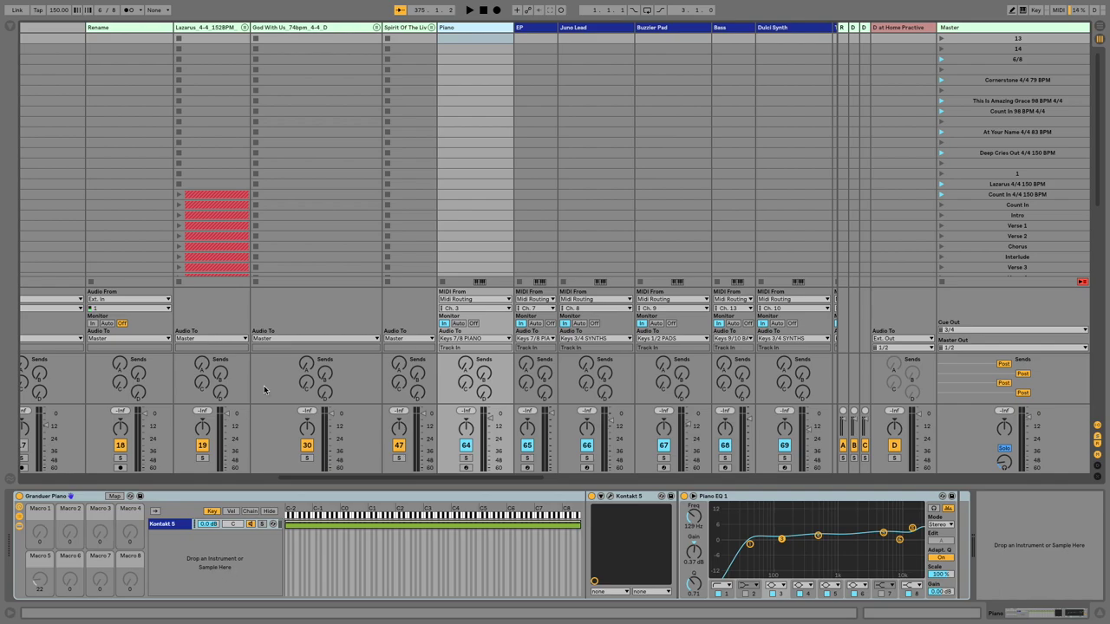
scroll(650, 226, "right", 3)
scroll(650, 227, "left", 10)
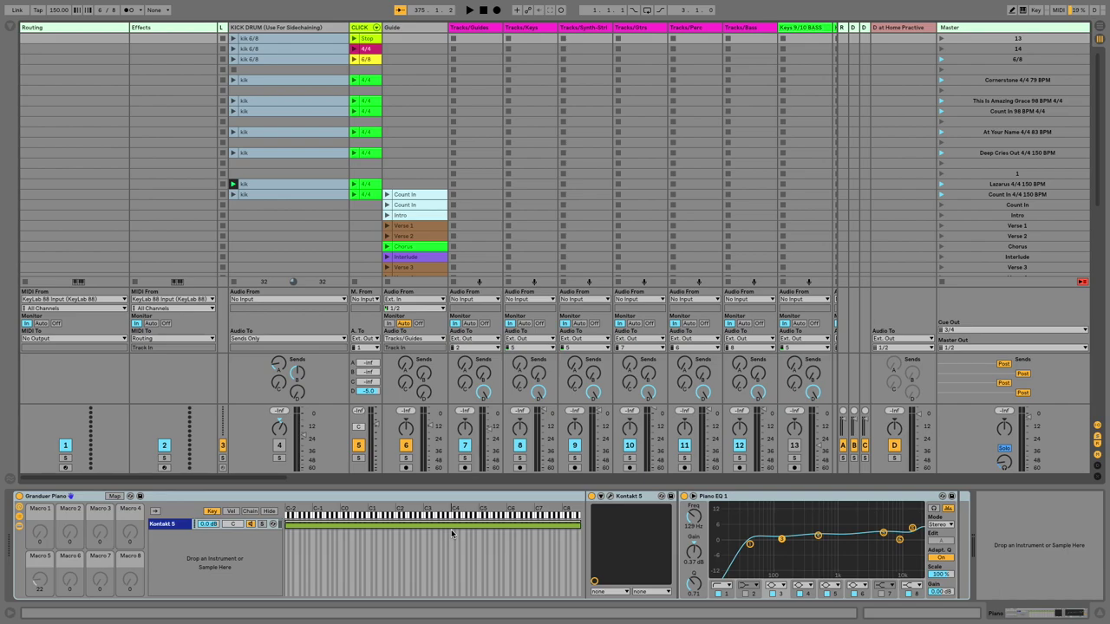
left_click(62, 6)
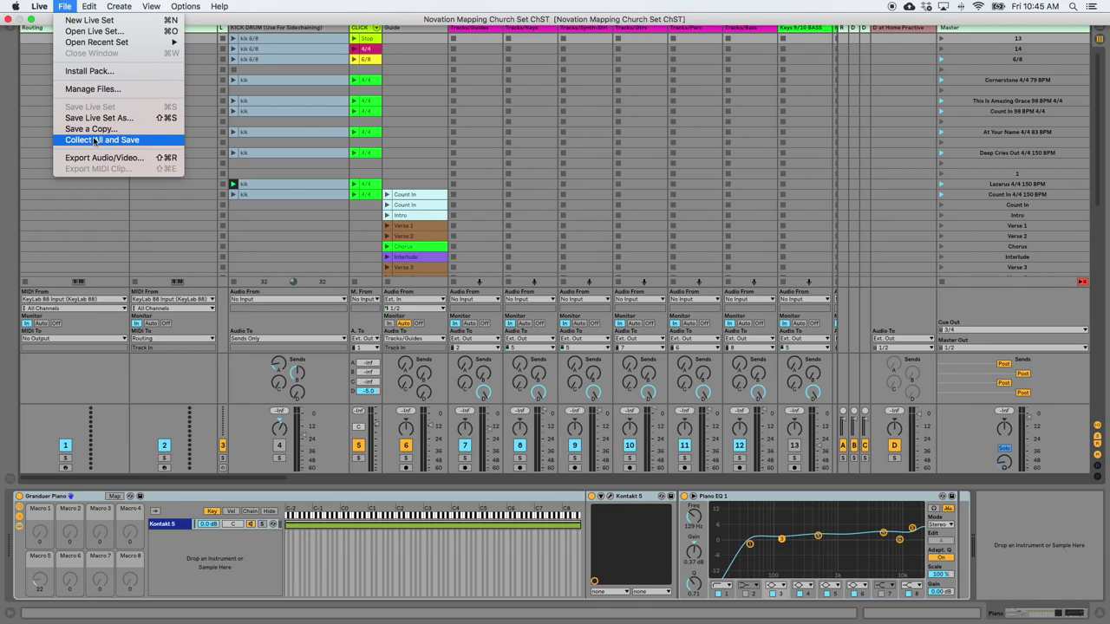
left_click(158, 253)
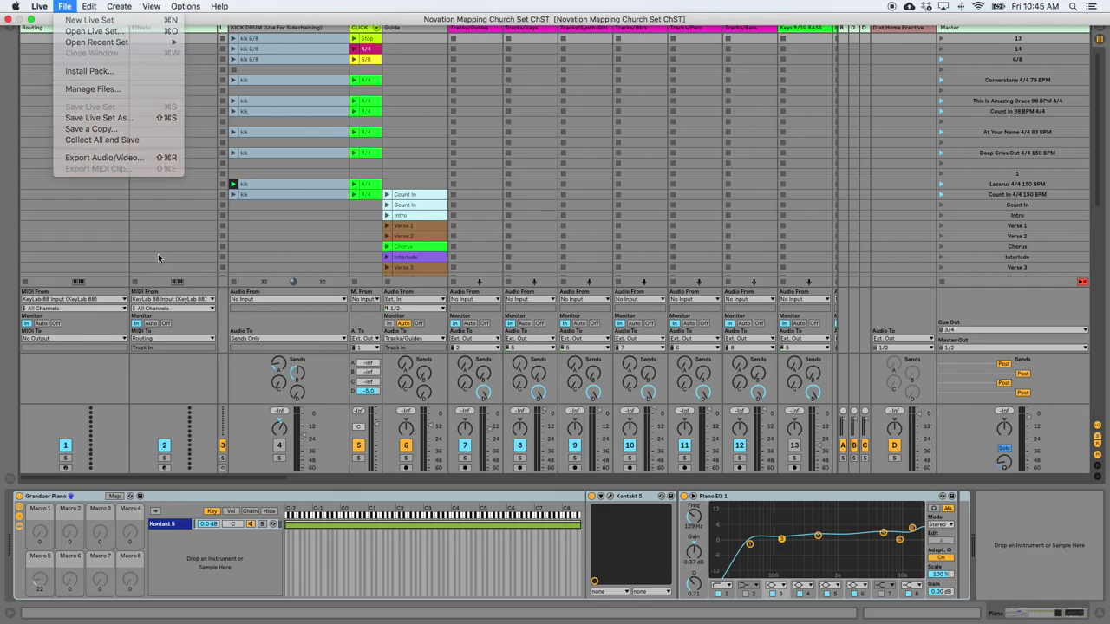